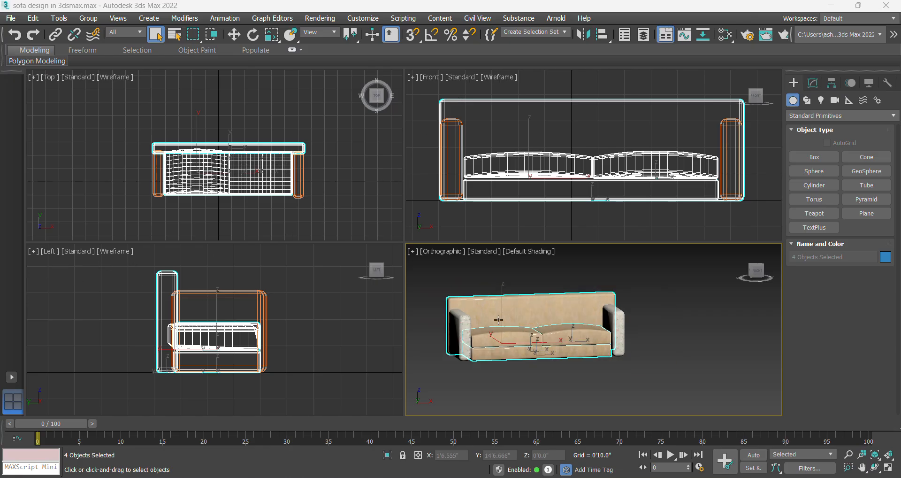
Step: Examine the finished sofa model in the orthographic view, both in the four-viewport layout and maximized
scroll(498, 319, "up", 2)
scroll(499, 320, "down", 2)
mouse_move(492, 325)
middle_mouse_down("alt")
mouse_move(518, 332)
mouse_move(529, 321)
mouse_move(486, 320)
mouse_move(494, 346)
mouse_move(512, 349)
mouse_move(478, 324)
mouse_move(488, 319)
mouse_move(507, 330)
middle_mouse_up("alt")
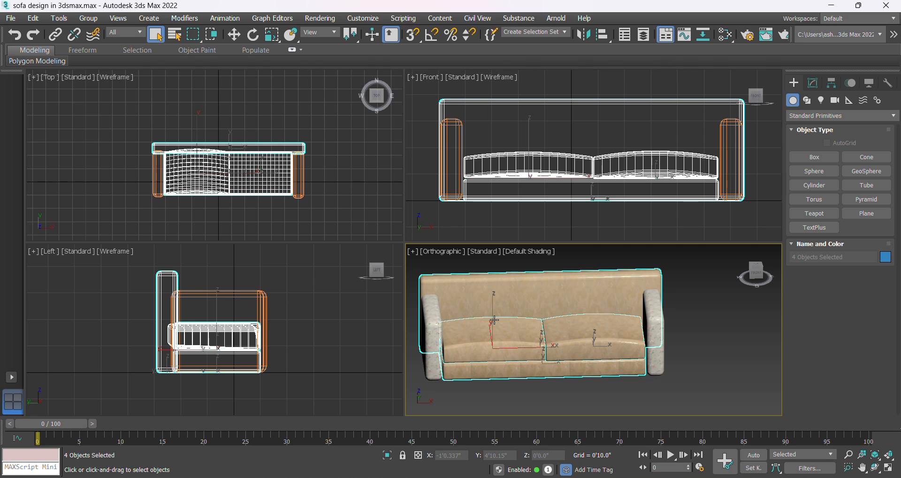
mouse_move(494, 319)
middle_mouse_down()
mouse_move(518, 335)
mouse_move(536, 310)
mouse_move(497, 298)
mouse_move(496, 335)
mouse_move(534, 313)
mouse_move(500, 297)
mouse_move(454, 301)
mouse_move(446, 329)
mouse_move(509, 316)
middle_mouse_up()
scroll(509, 317, "down", 2)
scroll(512, 313, "up", 2)
scroll(516, 323, "down", 2)
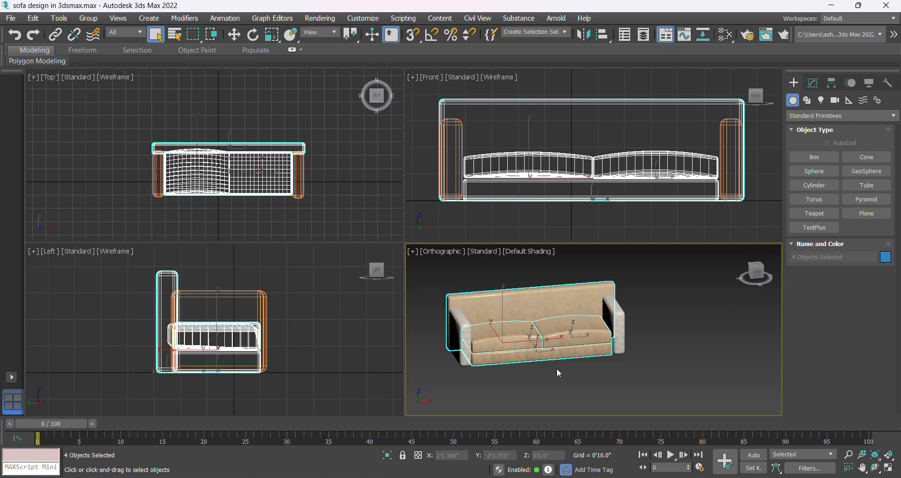
key("alt+w")
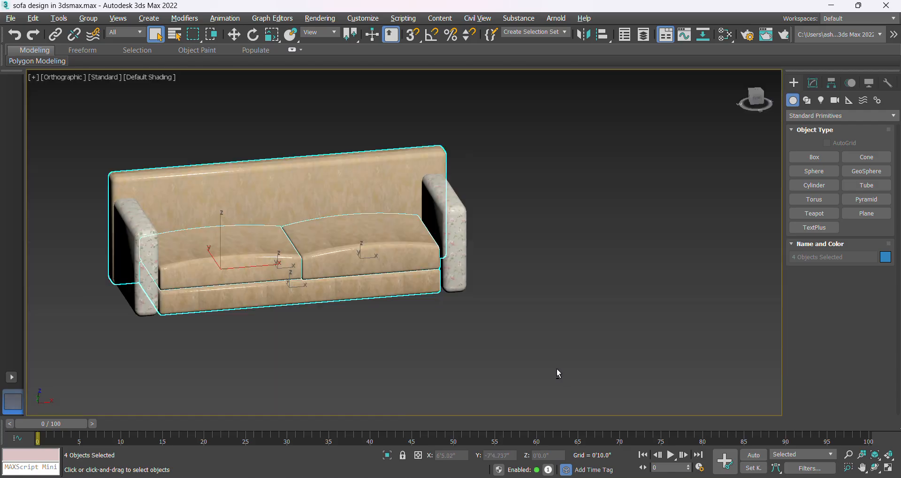
scroll(572, 348, "down", 2)
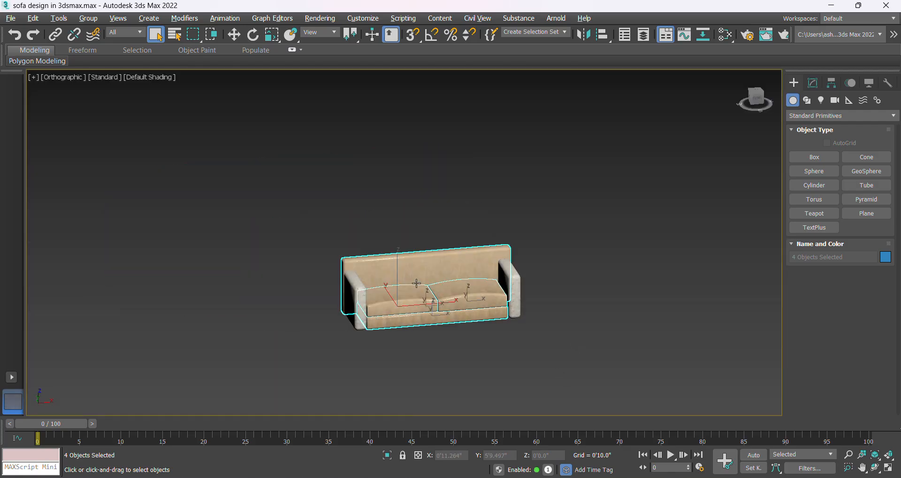
scroll(417, 269, "up", 2)
scroll(411, 271, "down", 2)
scroll(411, 271, "up", 2)
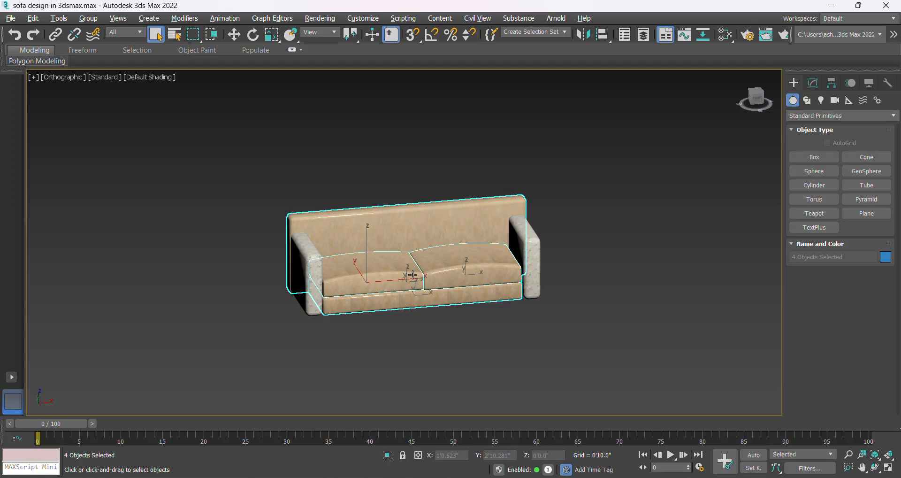
key("alt+w")
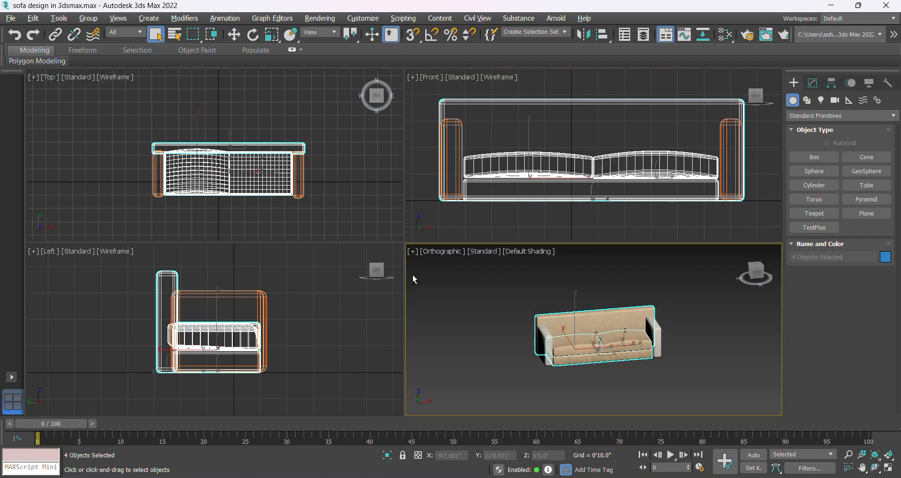
scroll(587, 336, "down", 1)
scroll(586, 334, "up", 2)
scroll(554, 314, "down", 2)
scroll(547, 310, "up", 4)
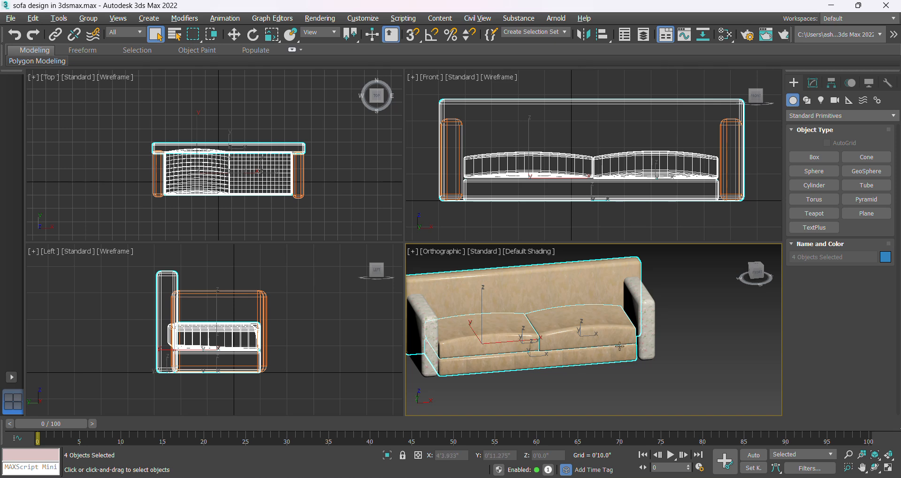
scroll(619, 351, "down", 2)
scroll(571, 380, "up", 2)
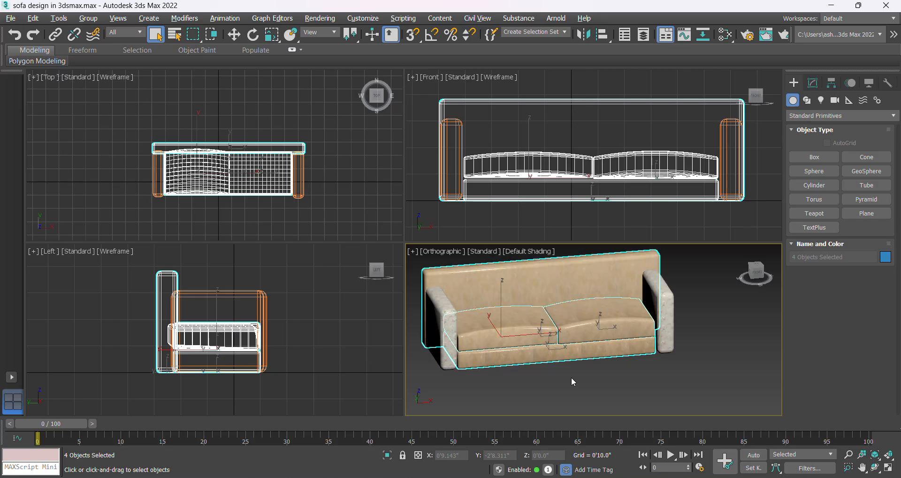
key("alt+w")
scroll(570, 377, "down", 3)
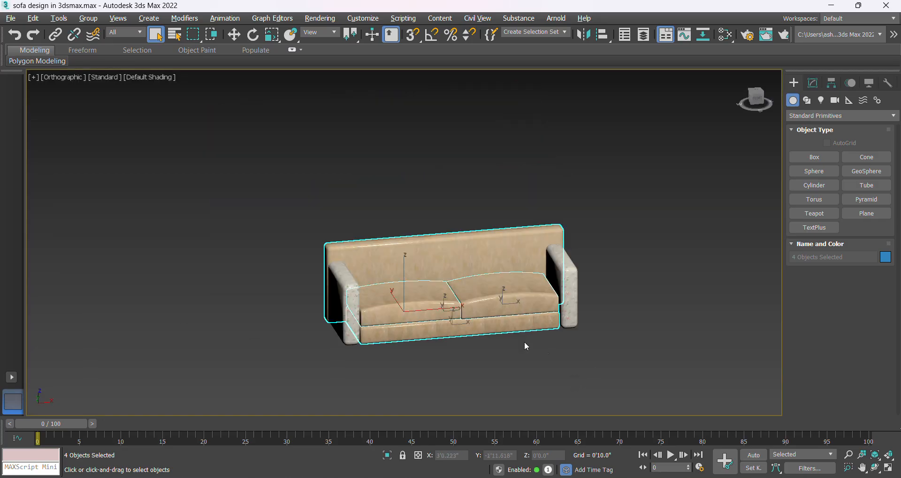
scroll(465, 311, "up", 3)
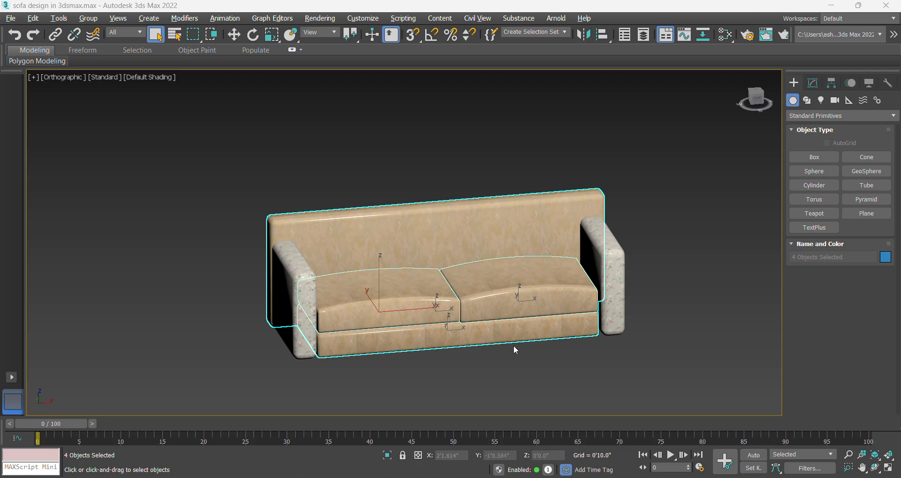
Step: Deselect the sofa parts and delete the Material #4 and Map #2 nodes from the Slate Material Editor
left_click(537, 371)
key("m")
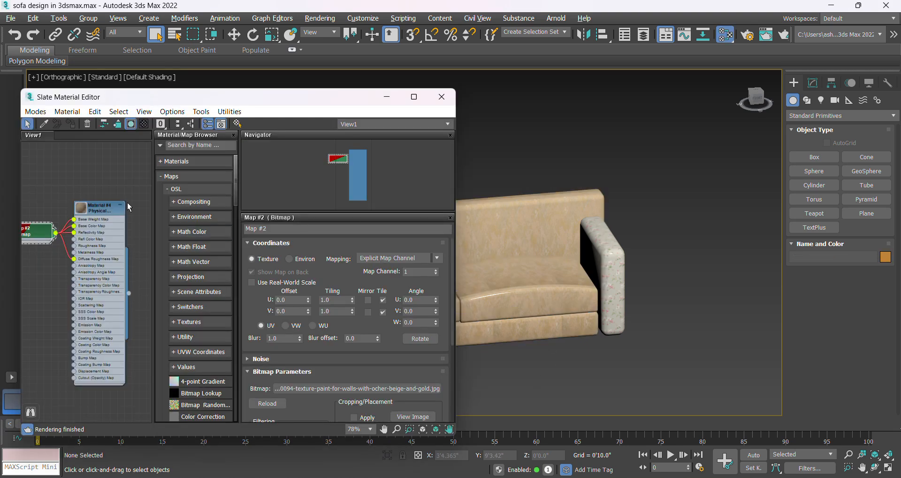
scroll(129, 210, "down", 1)
scroll(49, 247, "up", 2)
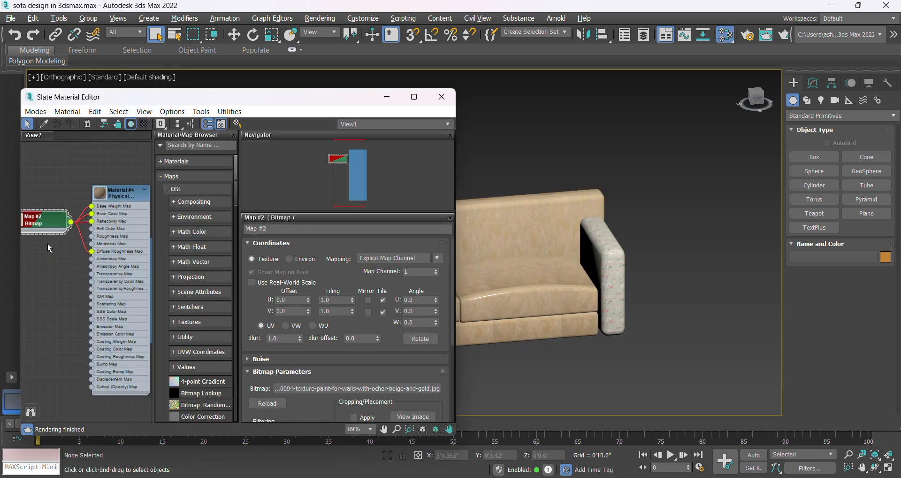
left_click(113, 197)
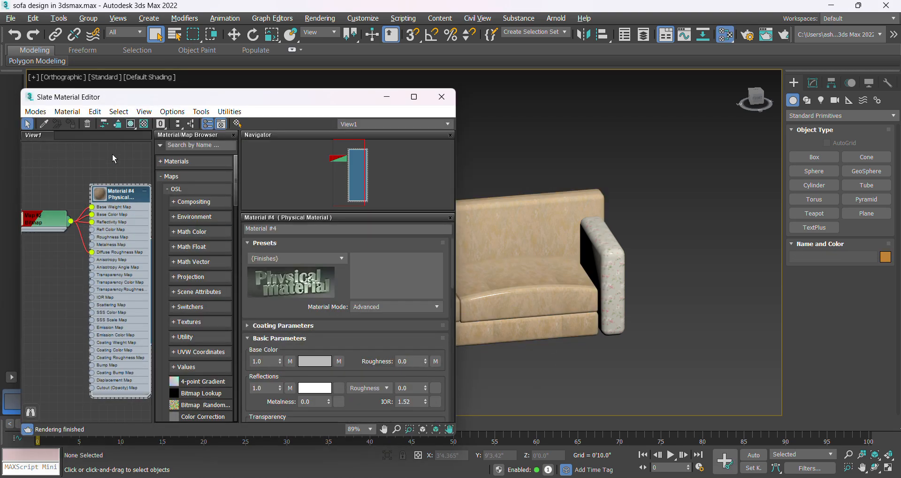
left_click(87, 124)
left_click(55, 217)
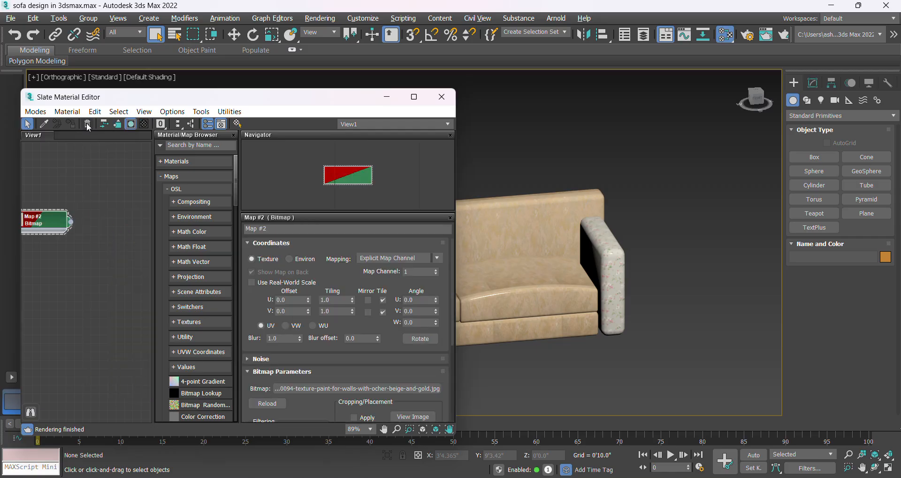
key("Delete")
left_click_drag(237, 97, 267, 69)
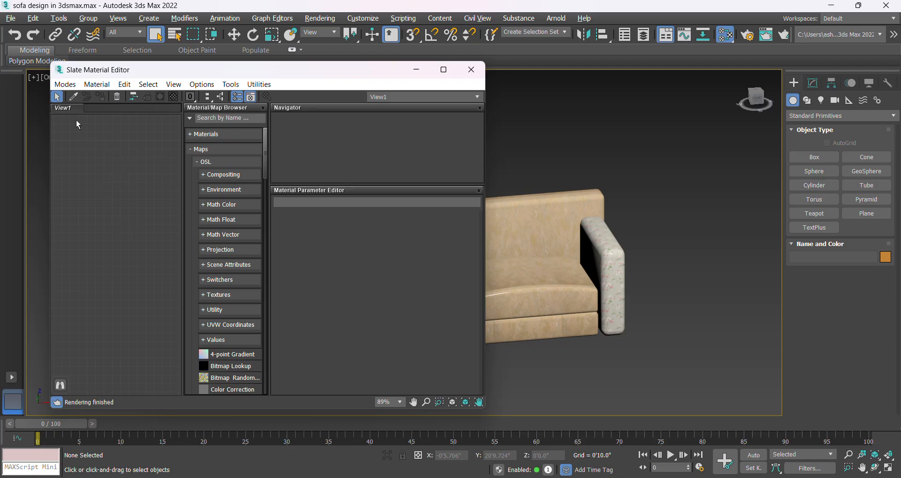
Step: Add a new Physical Material node to the empty material graph and position it with room for a map
right_click(112, 203)
mouse_move(137, 210)
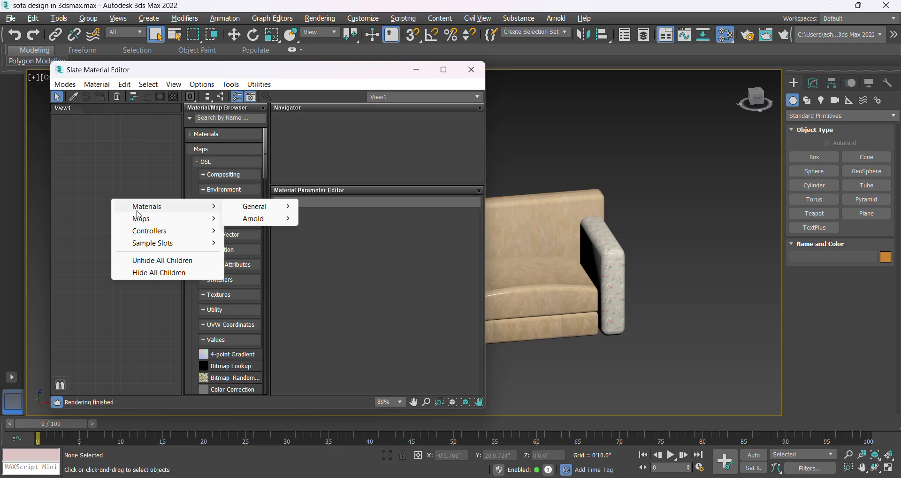
mouse_move(254, 209)
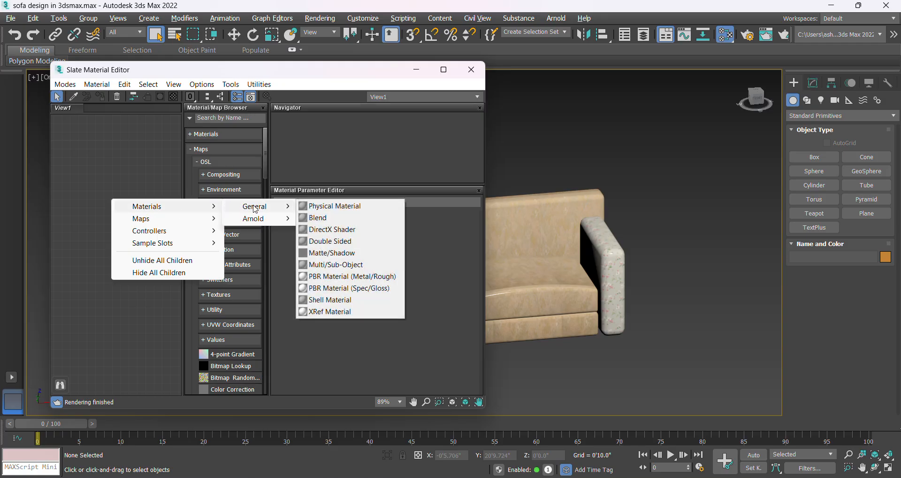
left_click(343, 211)
left_click_drag(106, 206, 130, 153)
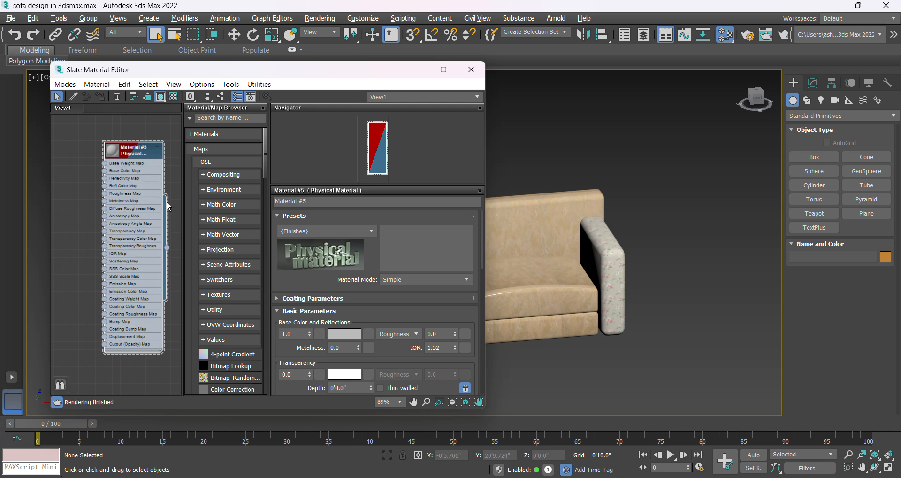
scroll(176, 229, "down", 1)
scroll(109, 176, "up", 1)
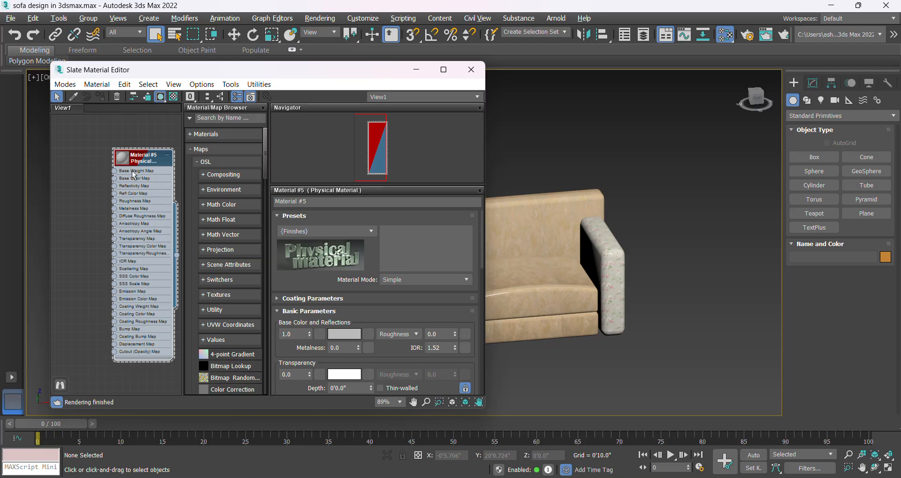
Step: Add a Bitmap map node that loads rose-floral-trail-gsye-l from the PHOTOS folder
left_click(84, 184)
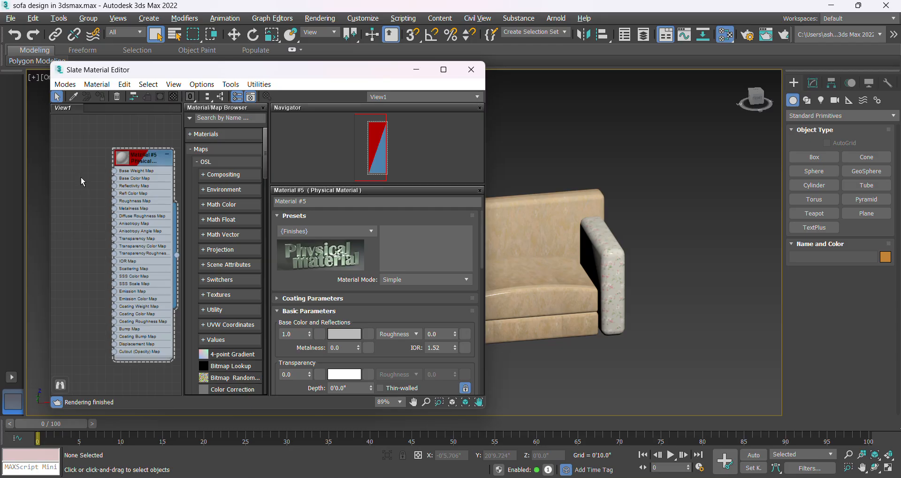
right_click(81, 178)
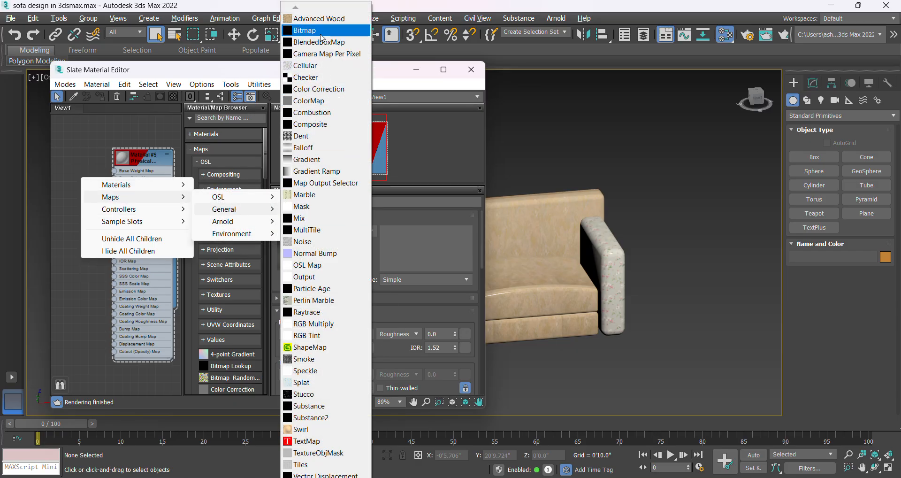
left_click(321, 31)
scroll(216, 147, "down", 5)
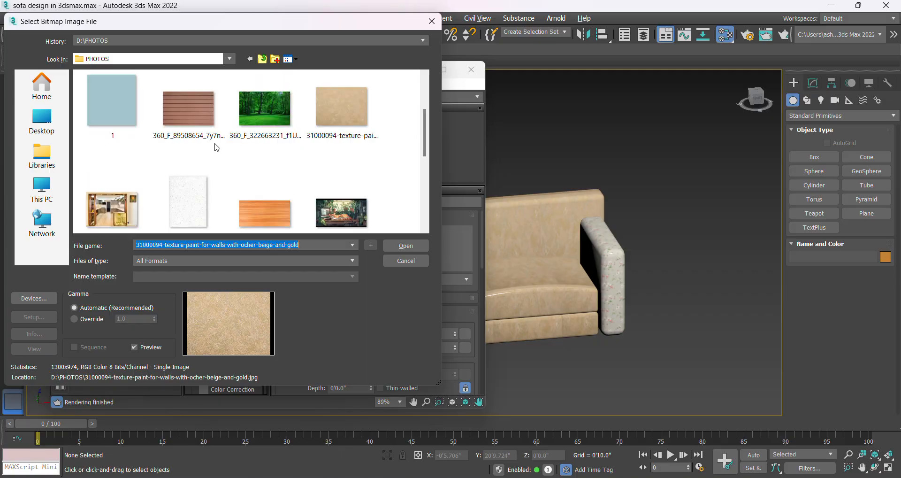
scroll(217, 148, "down", 3)
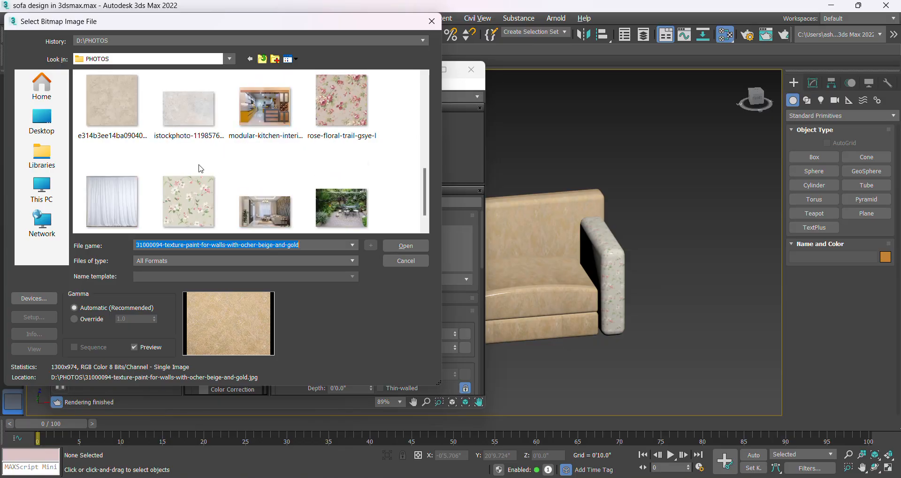
scroll(201, 168, "down", 1)
scroll(205, 183, "up", 1)
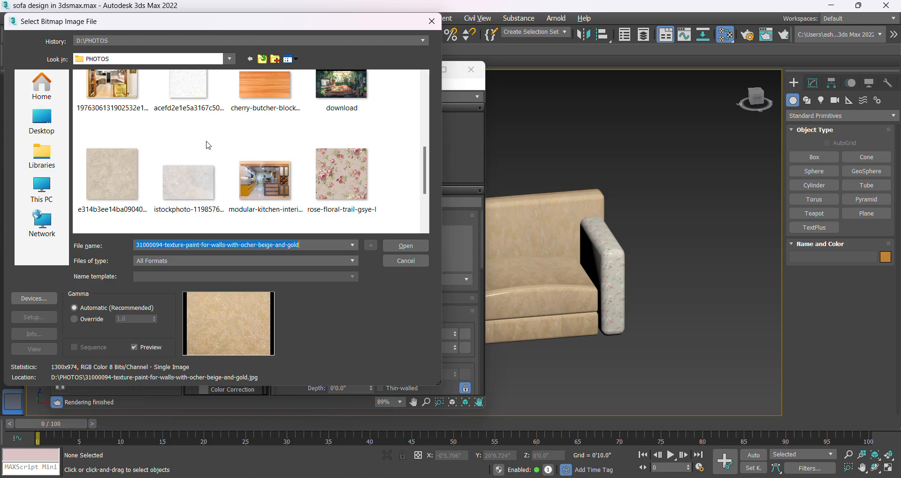
left_click(337, 181)
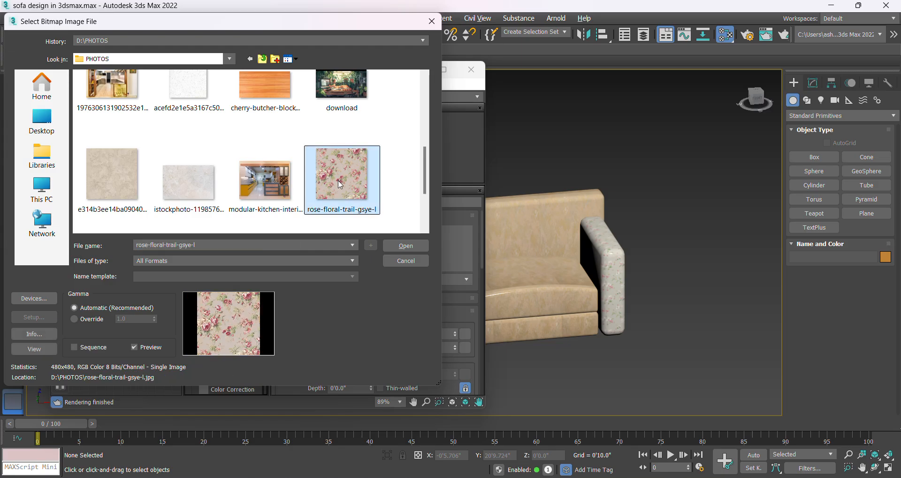
left_click(398, 247)
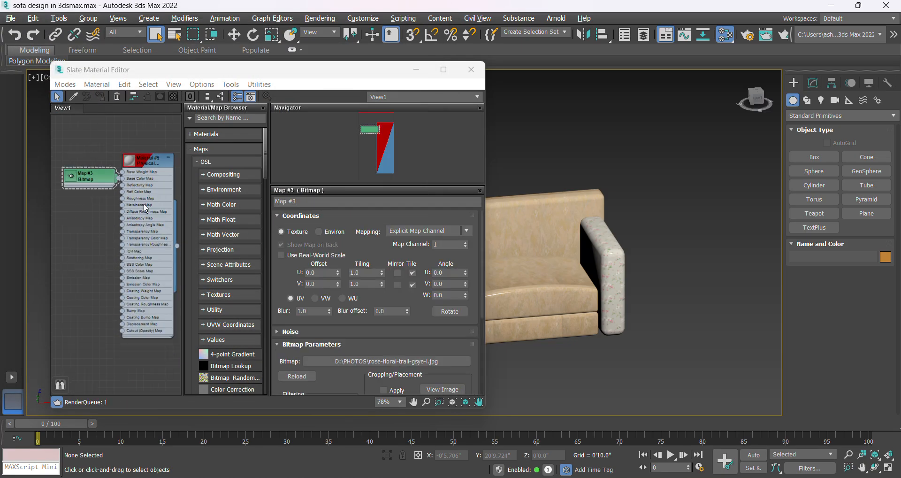
Step: Move the floral bitmap node farther from the Physical Material node to leave space for the wires
scroll(106, 212, "up", 2)
left_click_drag(89, 185, 77, 186)
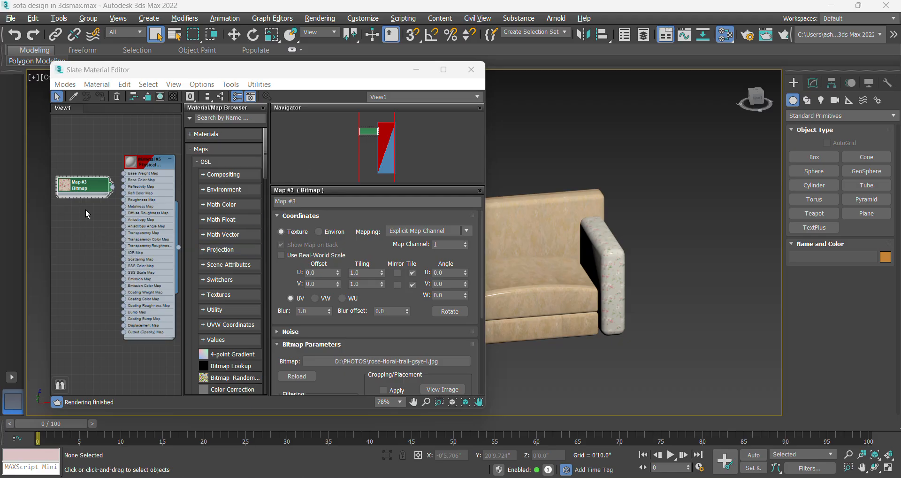
scroll(136, 161, "up", 8)
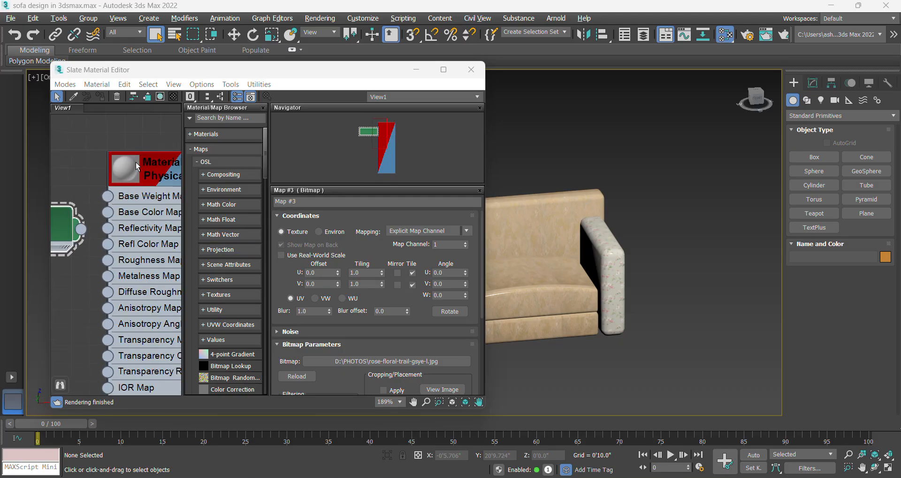
scroll(136, 162, "down", 4)
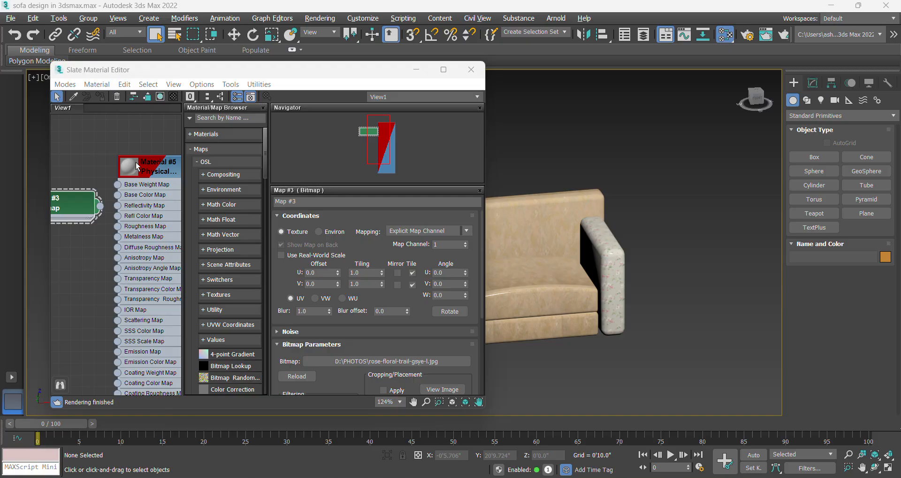
scroll(136, 162, "down", 3)
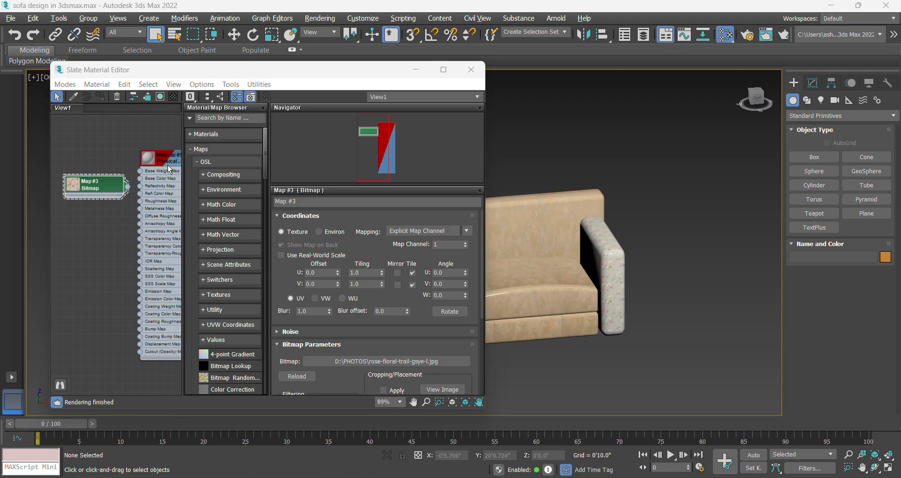
scroll(150, 199, "up", 3)
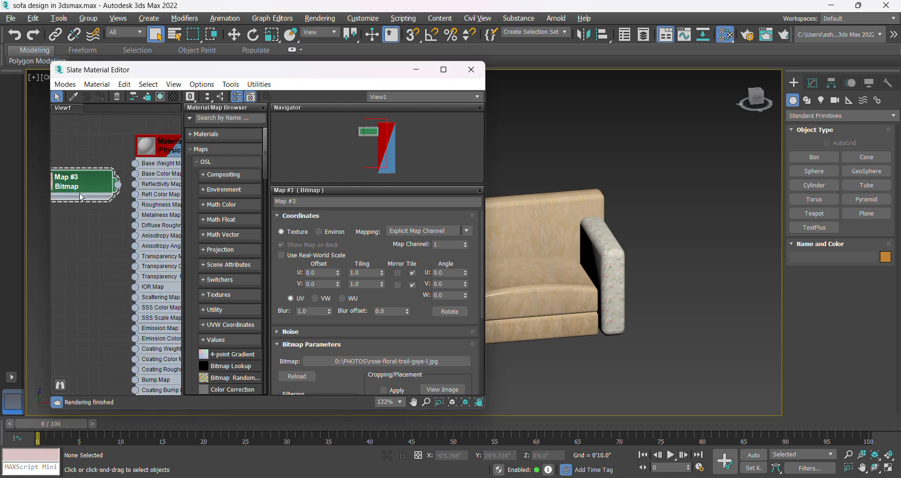
left_click_drag(100, 187, 88, 199)
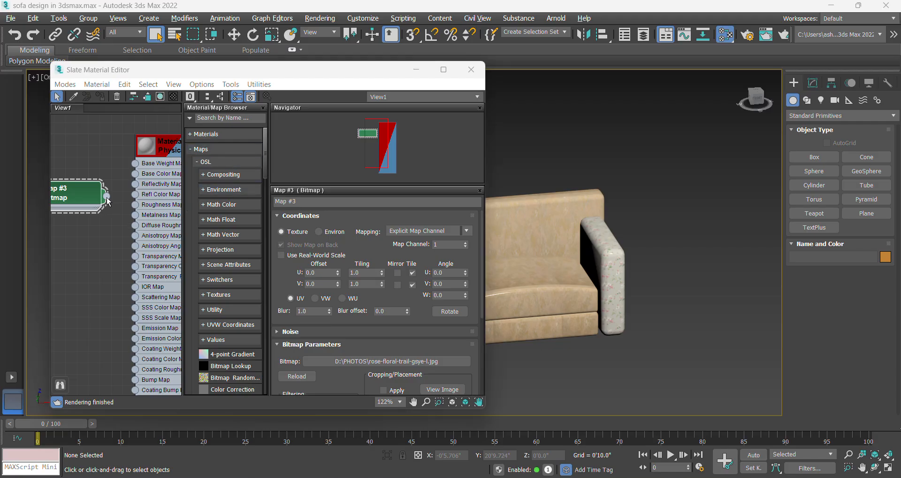
Step: Connect the floral bitmap's output to the material's Diffuse Roughness Map input
left_click(138, 227)
left_click(108, 195)
left_click_drag(108, 197, 136, 229)
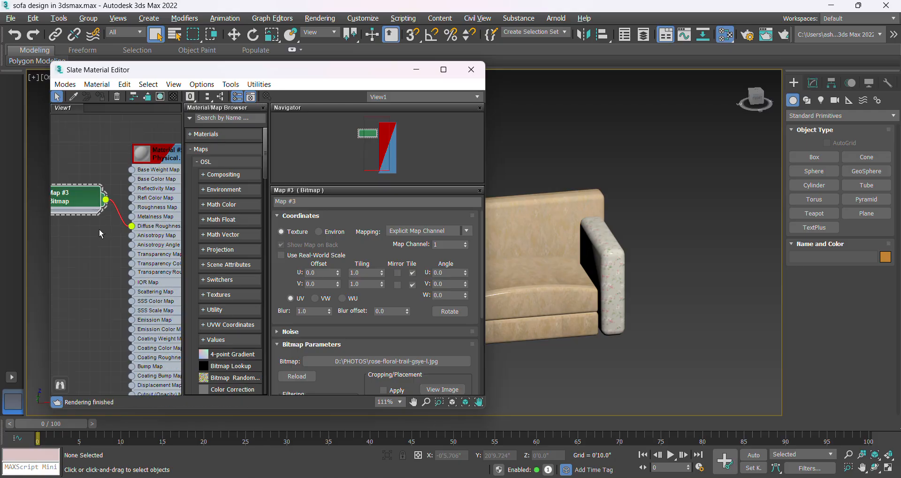
Step: Connect the floral bitmap also to the material's Reflectivity, Base Color and Roughness Map inputs and check the material preview
middle_click_drag(168, 243, 146, 244)
scroll(147, 244, "up", 3)
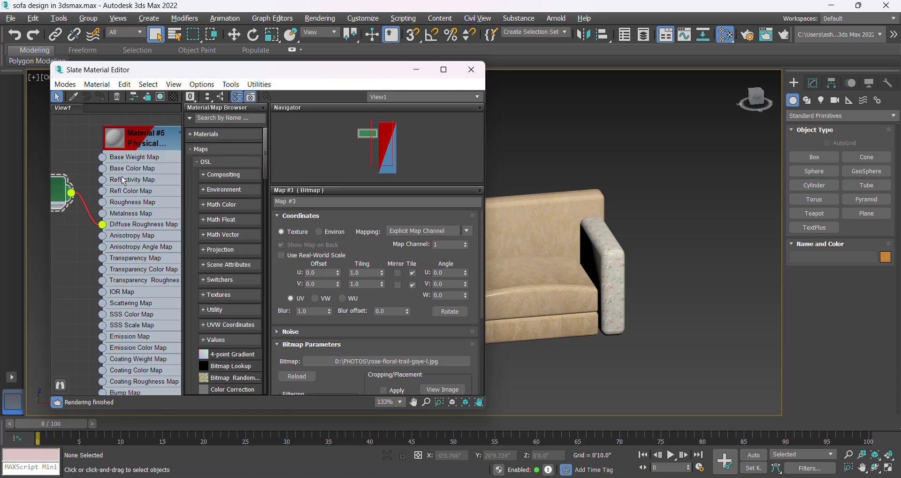
left_click_drag(71, 193, 98, 185)
left_click_drag(71, 193, 102, 168)
left_click_drag(72, 193, 102, 202)
scroll(147, 207, "up", 3)
scroll(147, 207, "up", 2)
scroll(150, 155, "up", 3)
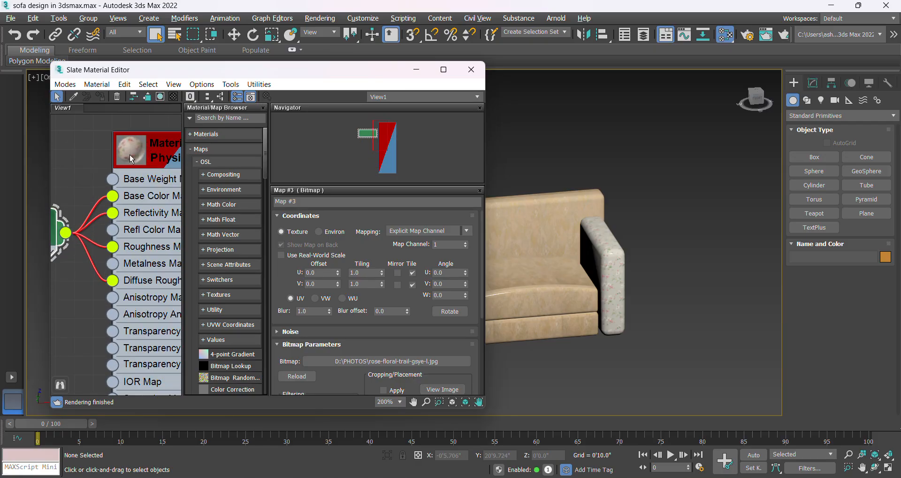
Step: Assign the floral Physical Material to the sofa's backrest, both seat cushions and base
scroll(141, 179, "down", 6)
scroll(149, 199, "up", 2)
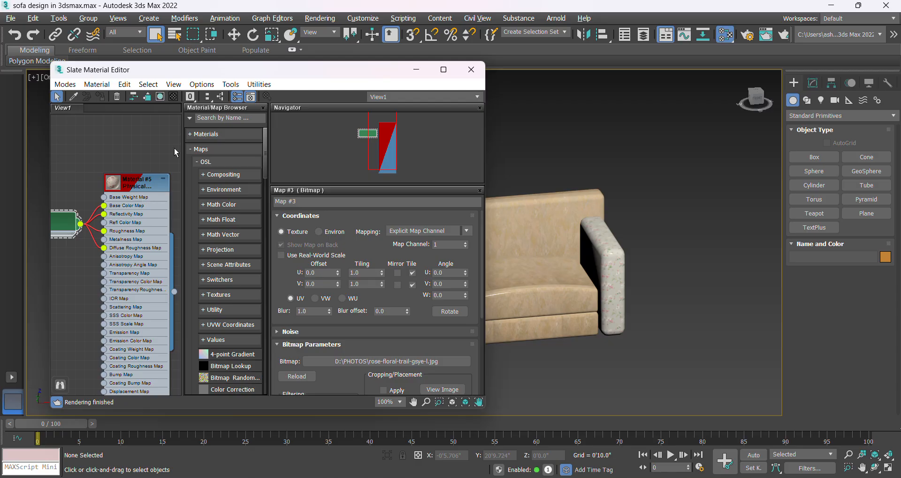
left_click_drag(258, 74, 217, 61)
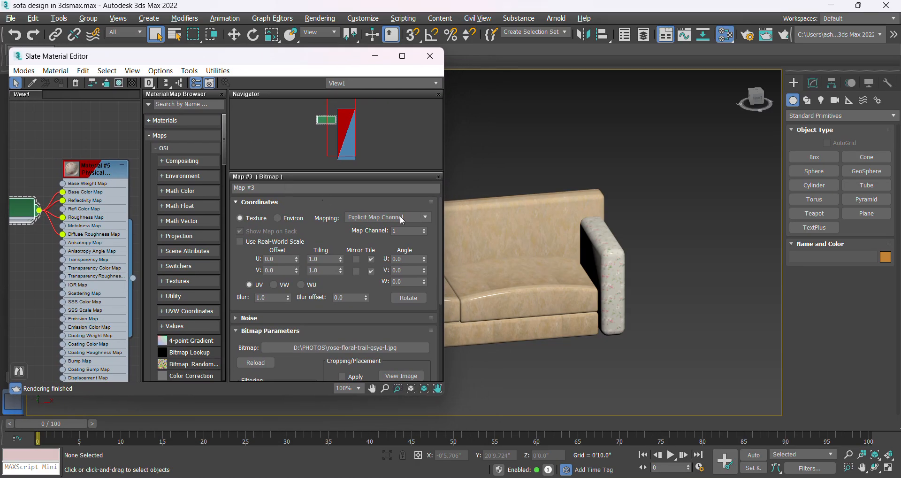
scroll(603, 189, "down", 5)
scroll(584, 222, "up", 4)
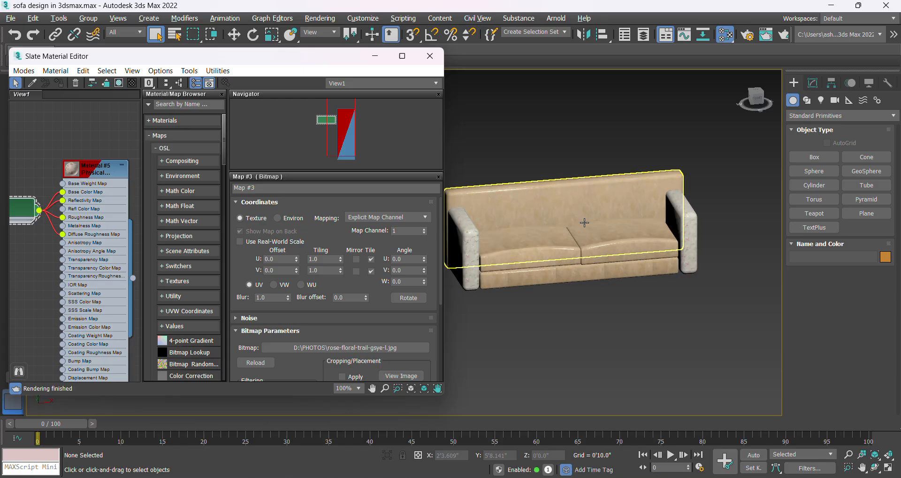
left_click(589, 196)
left_click_drag(664, 141, 534, 315)
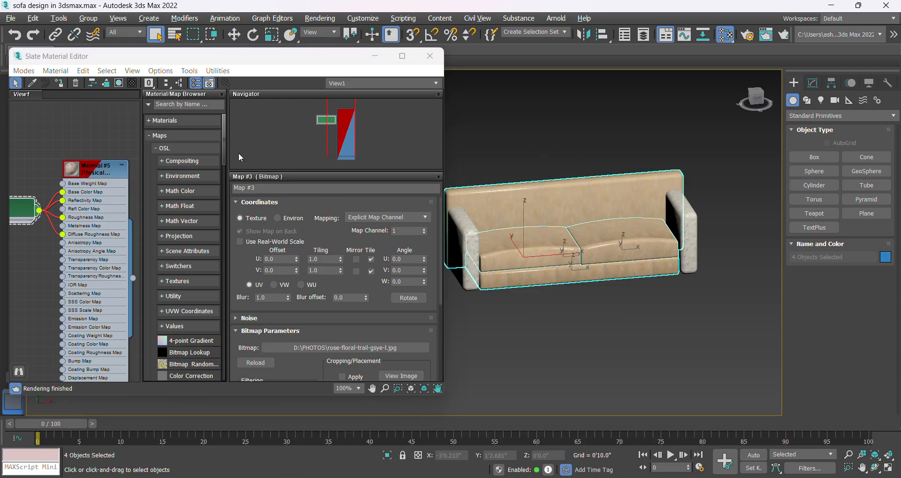
left_click(61, 86)
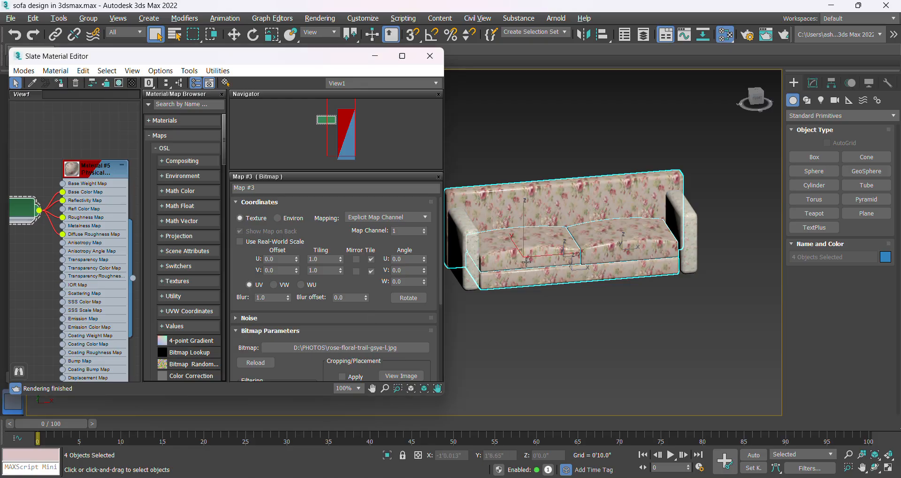
Step: Examine the floral pattern on the backrest, cushions and base, closing the material editor for an unobstructed view
scroll(585, 241, "up", 4)
scroll(575, 258, "down", 3)
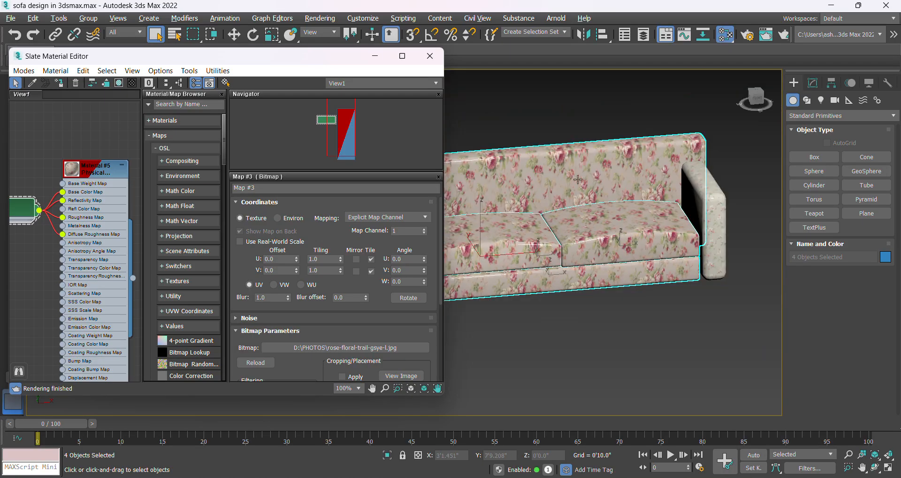
scroll(612, 226, "down", 2)
scroll(575, 221, "up", 3)
scroll(575, 221, "down", 3)
scroll(582, 218, "up", 4)
scroll(591, 215, "down", 4)
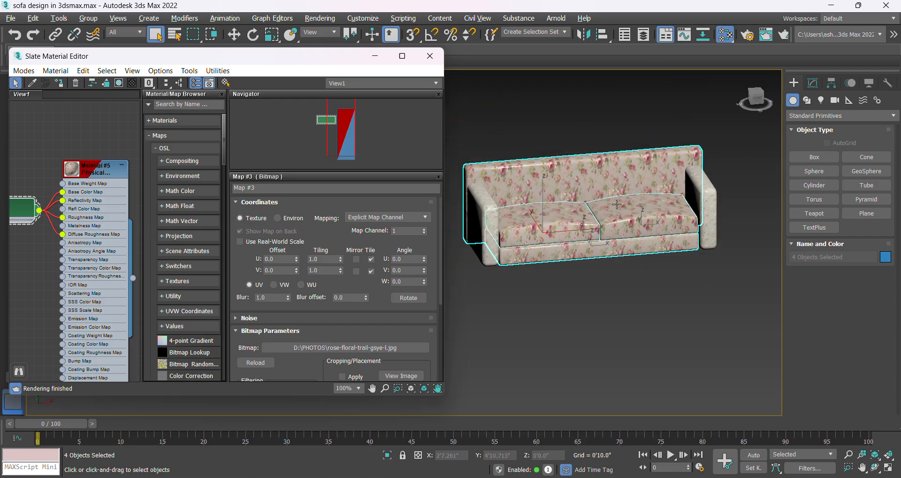
scroll(652, 202, "up", 2)
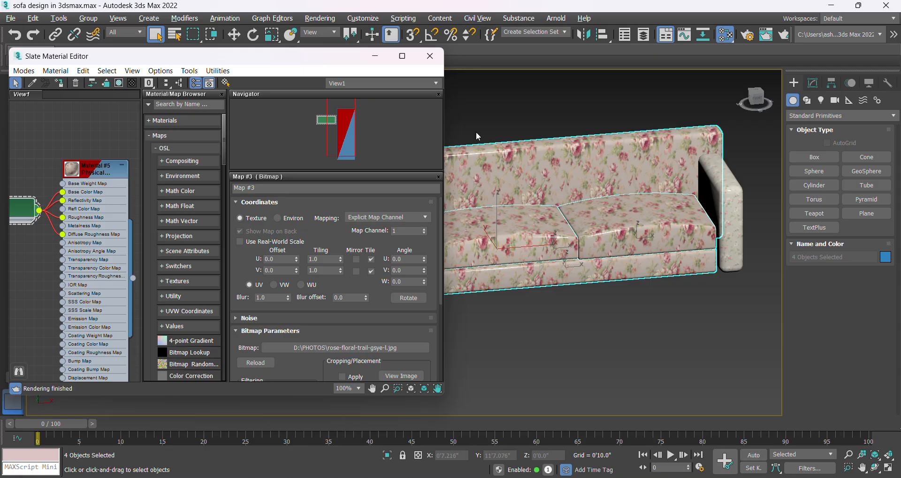
left_click(430, 56)
scroll(257, 202, "down", 2)
scroll(361, 184, "up", 1)
scroll(361, 184, "up", 3)
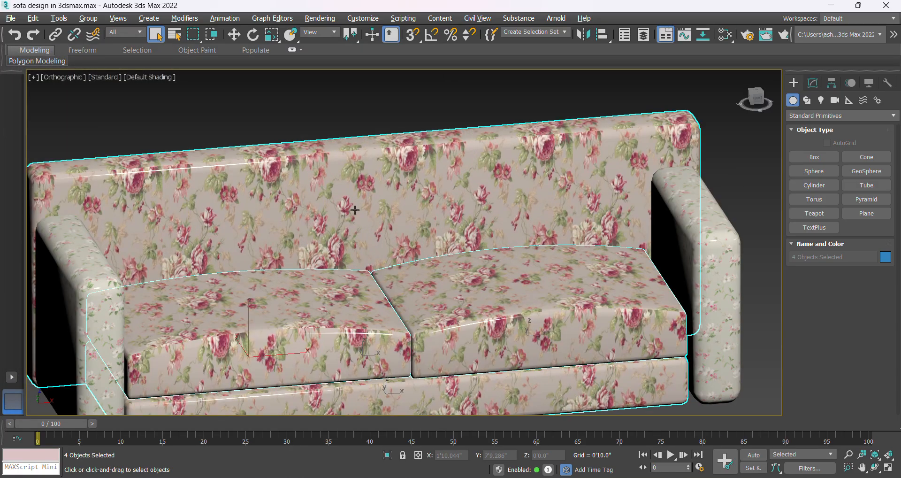
scroll(405, 224, "down", 1)
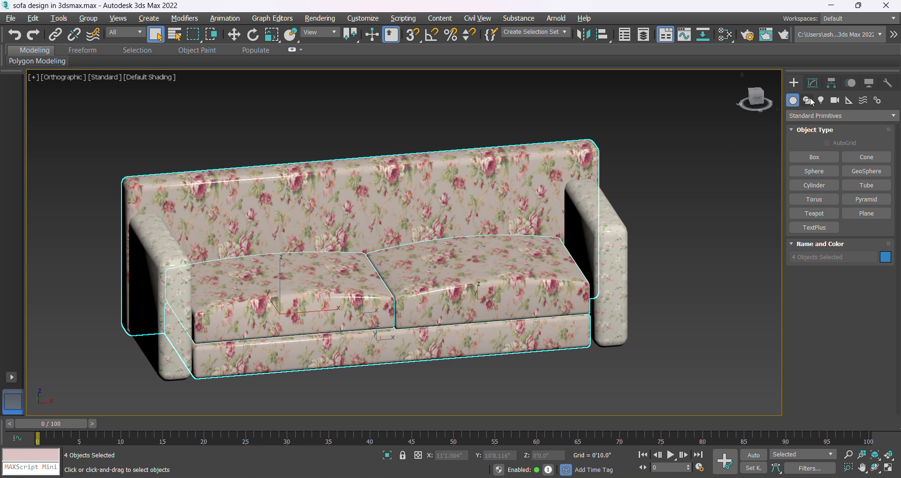
Step: Activate the Gizmo sub-object of the UVW Map modifier on the four selected sofa parts
left_click(819, 89)
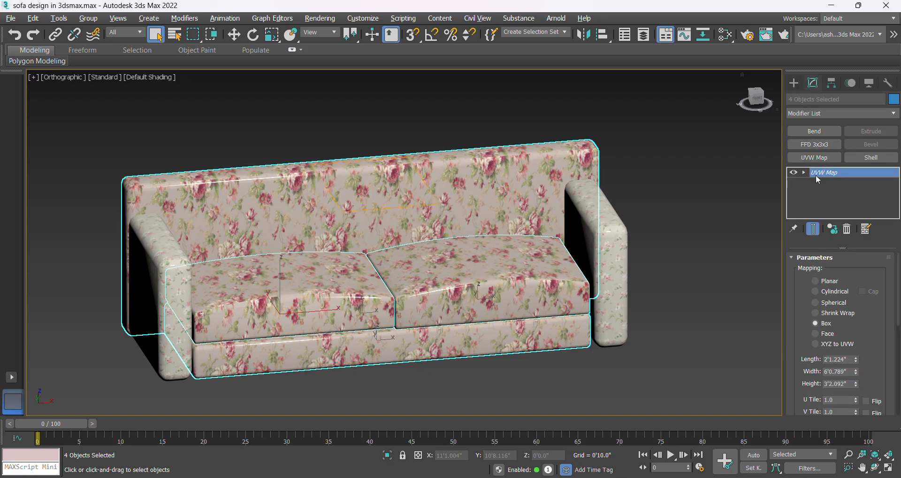
left_click(854, 112)
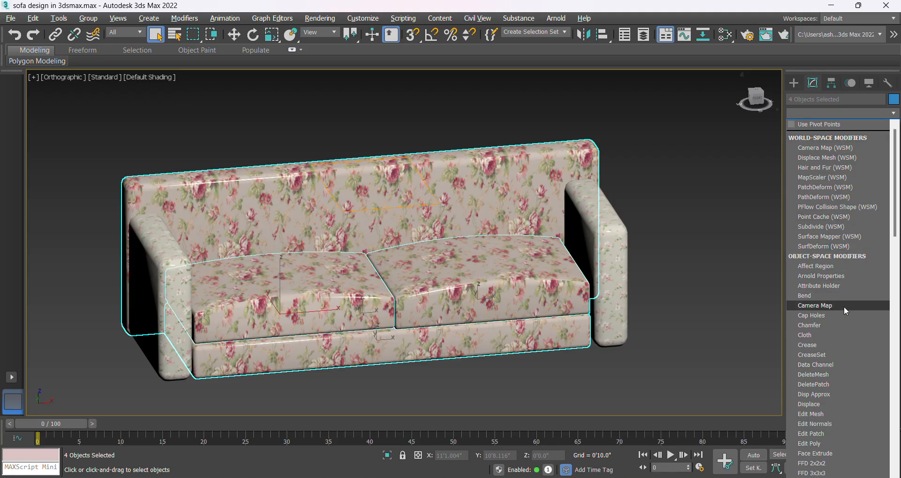
scroll(843, 305, "down", 2)
left_click(880, 113)
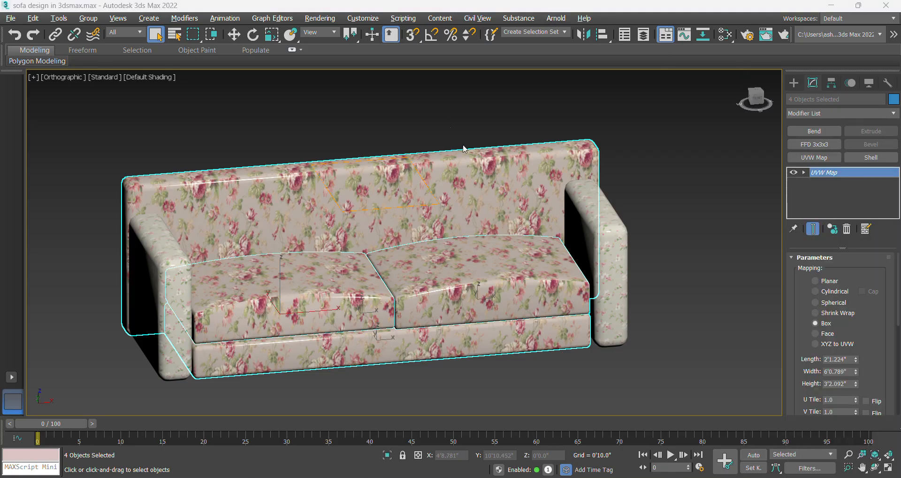
left_click(804, 173)
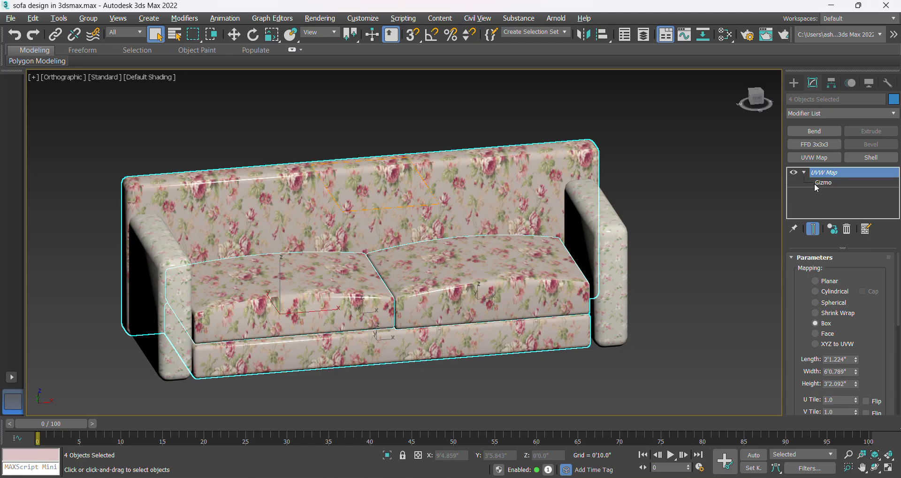
left_click(816, 184)
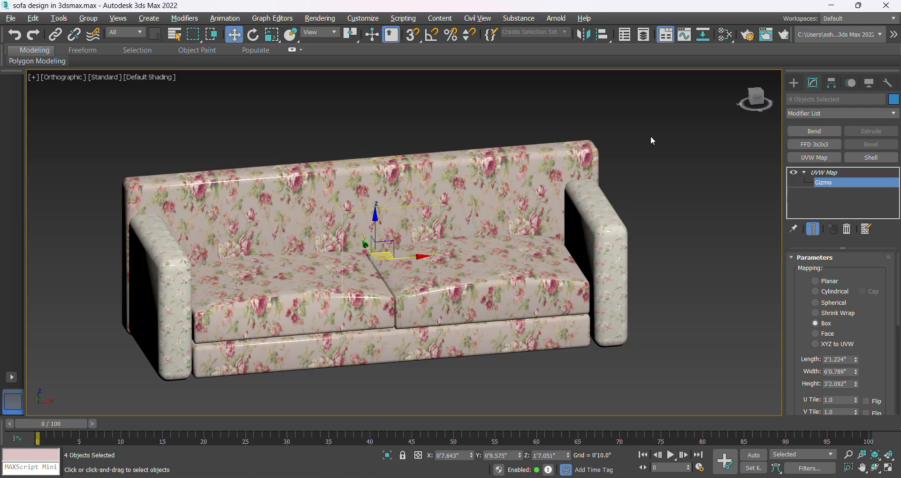
Step: Try Planar, Cylindrical, Spherical and Shrink Wrap mapping on the sofa parts, and settle on Box mapping
left_click(815, 280)
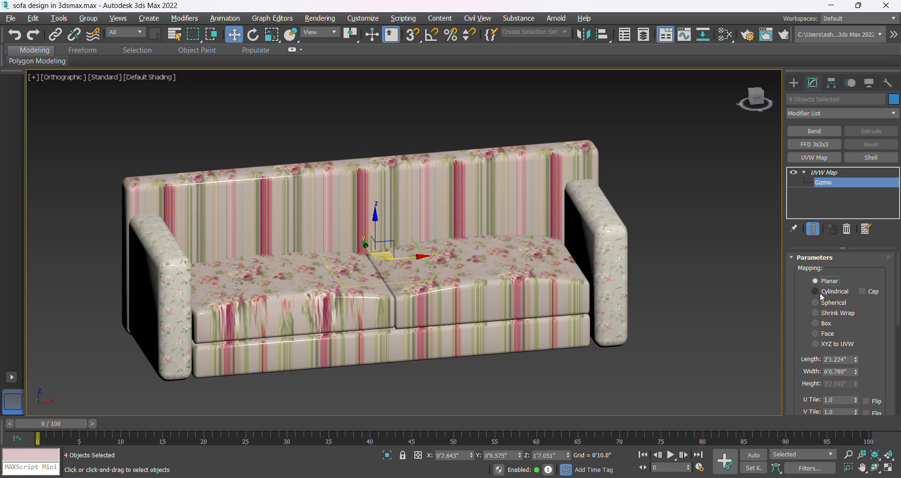
left_click(819, 292)
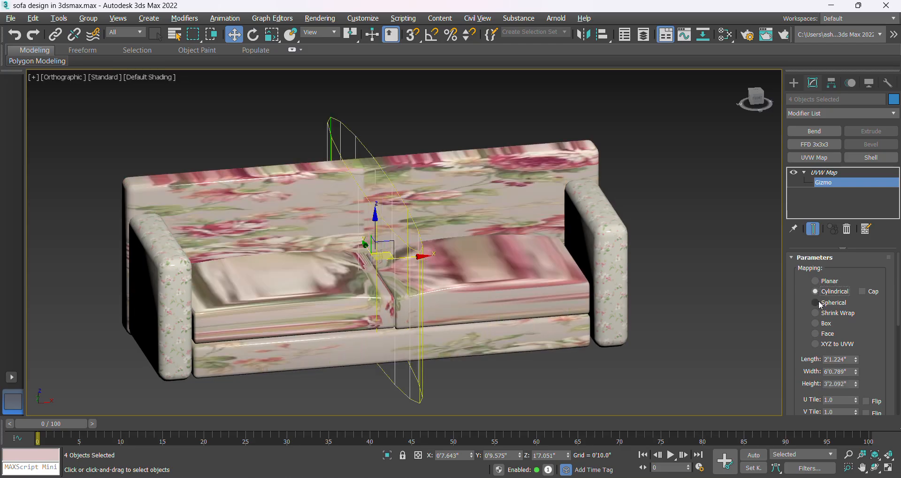
left_click(819, 302)
left_click(816, 312)
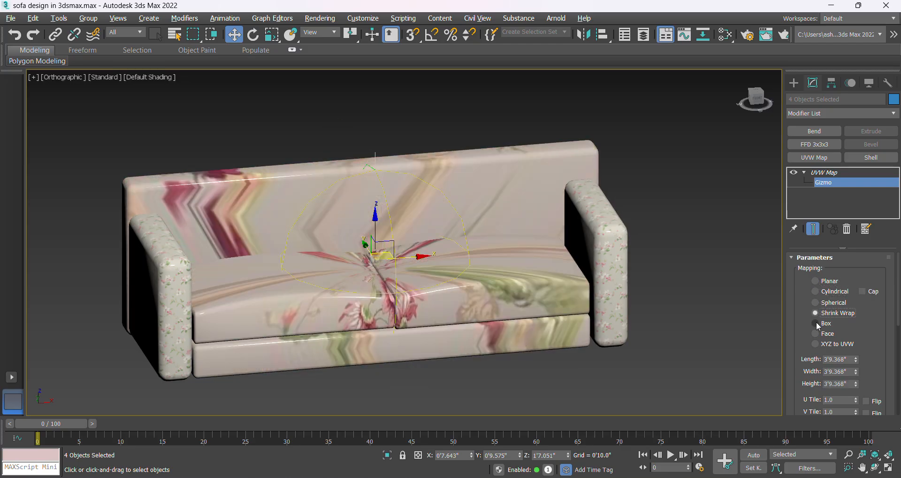
left_click(815, 322)
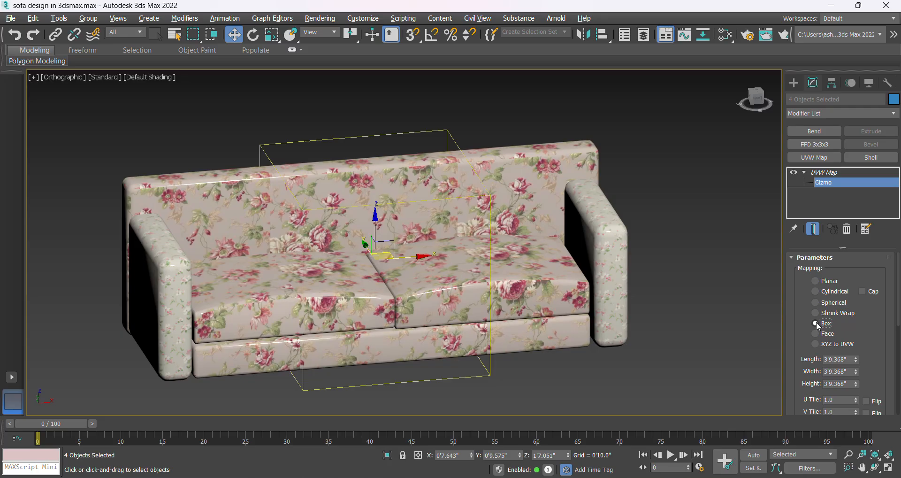
scroll(815, 323, "down", 1)
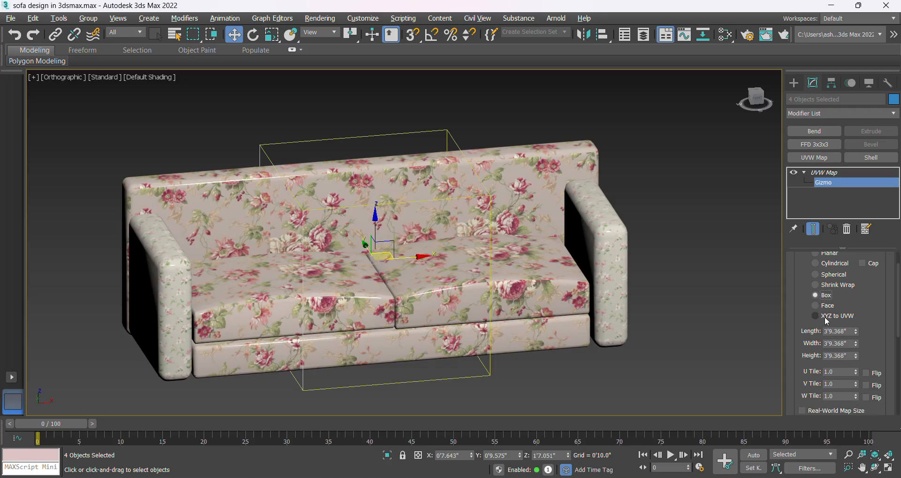
scroll(814, 292, "up", 1)
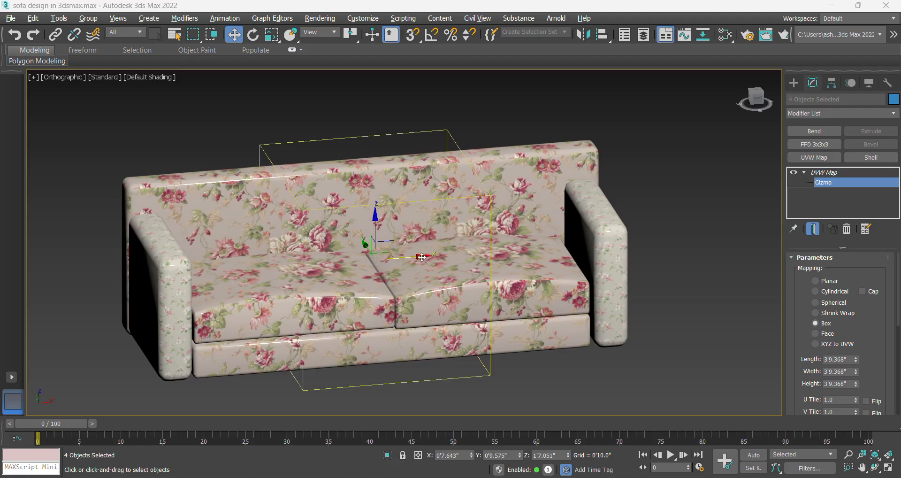
Step: Reposition the mapping gizmo on the sofa and scale it narrower, shorter in height and deeper to adjust the floral pattern
left_click_drag(422, 257, 404, 208)
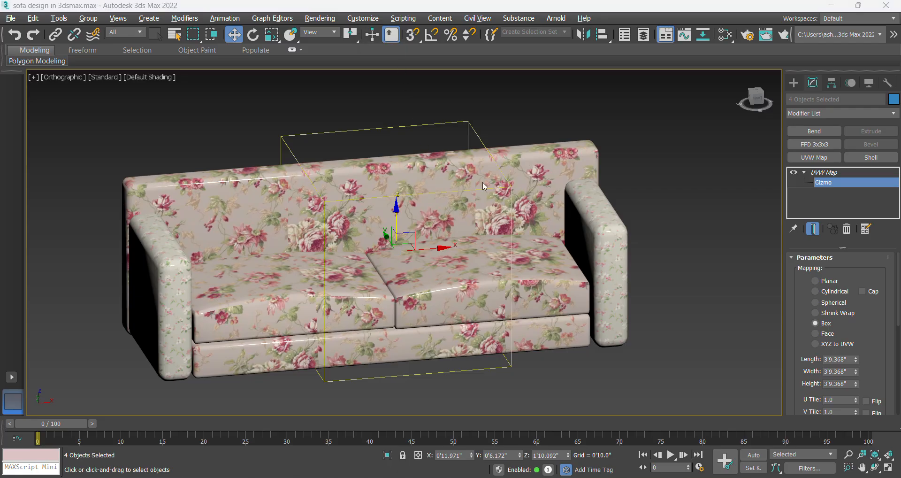
mouse_move(440, 249)
left_mouse_down()
mouse_move(452, 249)
mouse_move(423, 249)
mouse_move(437, 253)
left_mouse_up()
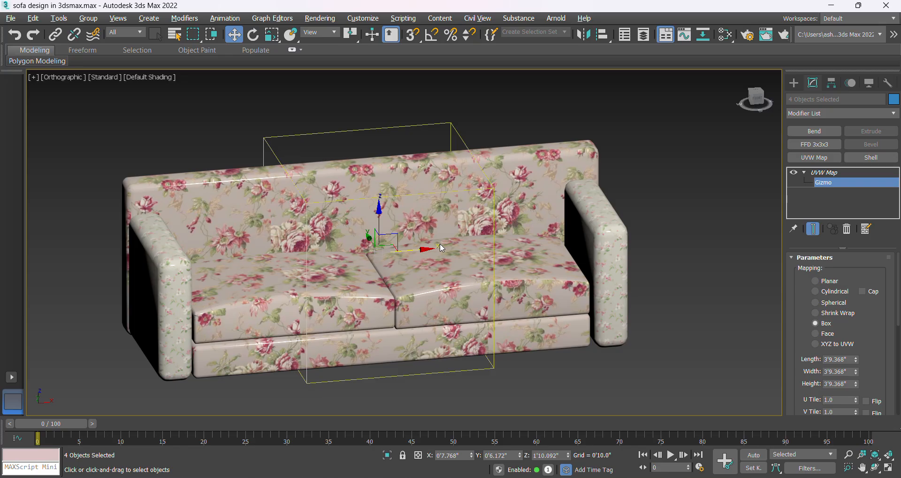
key("r")
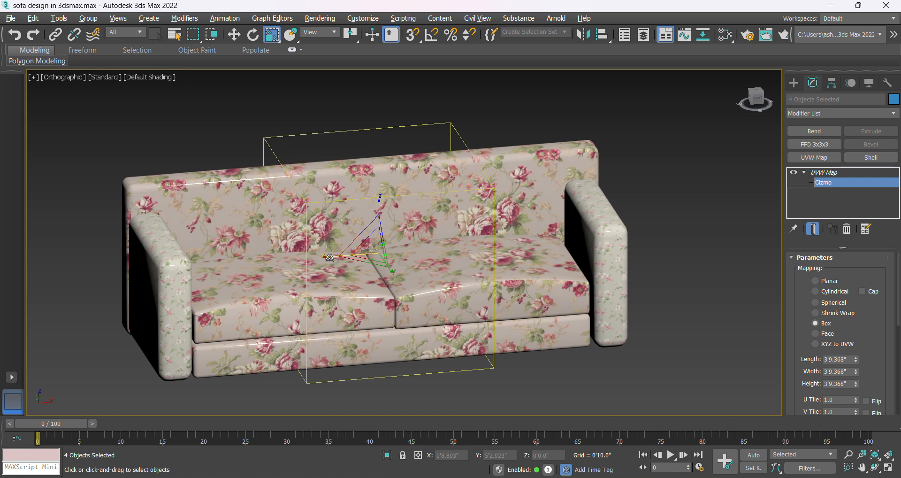
left_click_drag(327, 256, 346, 254)
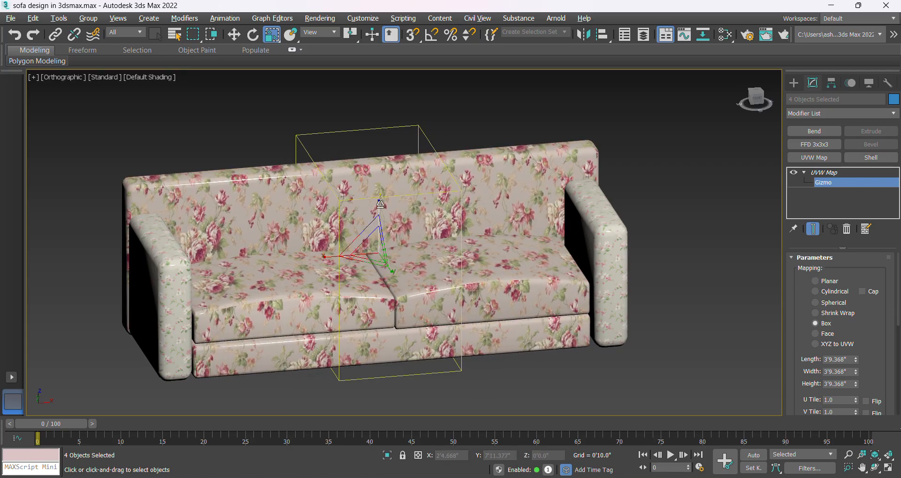
mouse_move(380, 203)
left_mouse_down()
mouse_move(390, 269)
mouse_move(386, 261)
left_mouse_up()
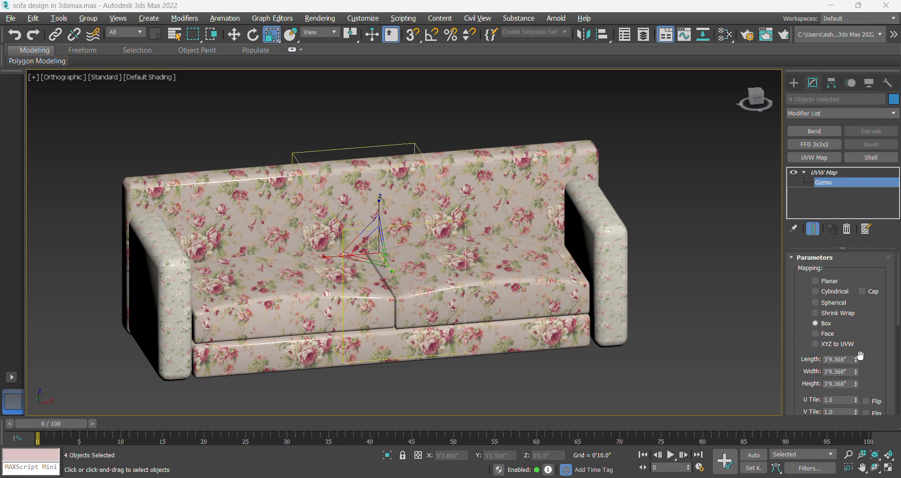
Step: Set the box mapping's length to 4'11.944" and width to 4'1.127", then leave gizmo editing and deselect the sofa parts
left_click_drag(857, 356, 858, 369)
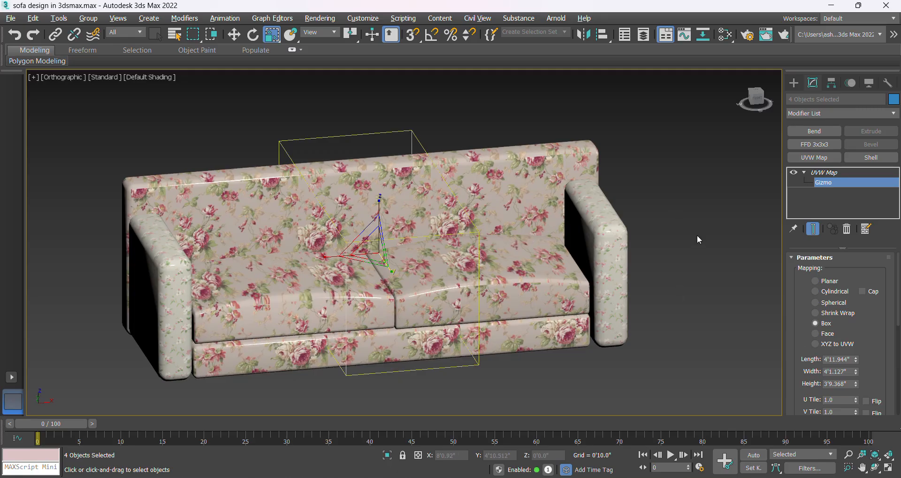
left_click(811, 173)
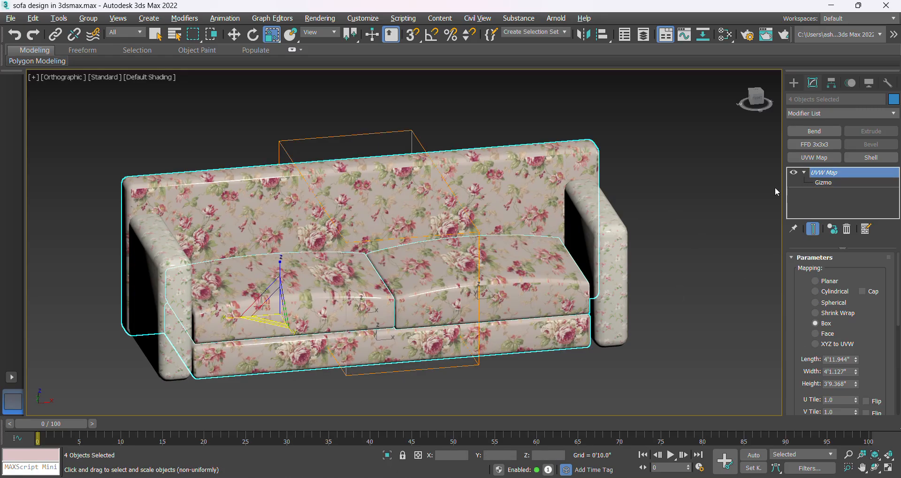
left_click(621, 209)
Step: Inspect the floral upholstery up close and at a distance, including in the orthographic view of the four-viewport layout
scroll(446, 224, "down", 4)
scroll(416, 235, "up", 4)
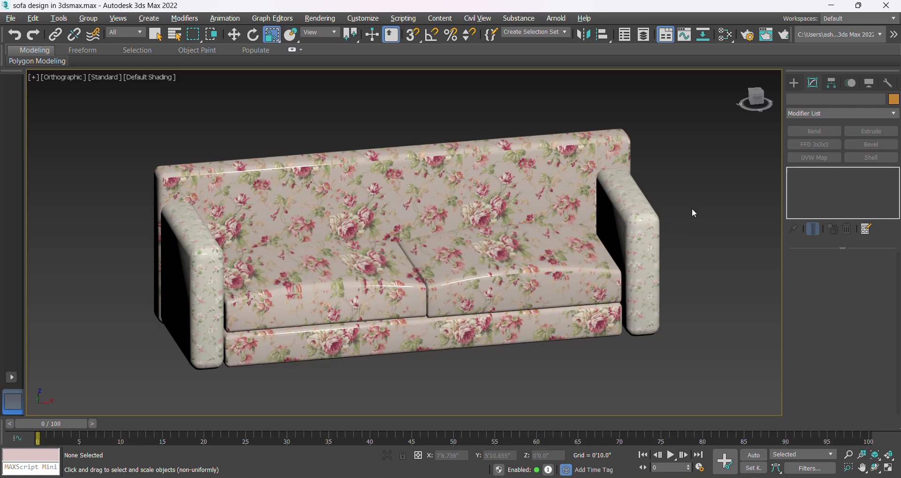
key("alt+w")
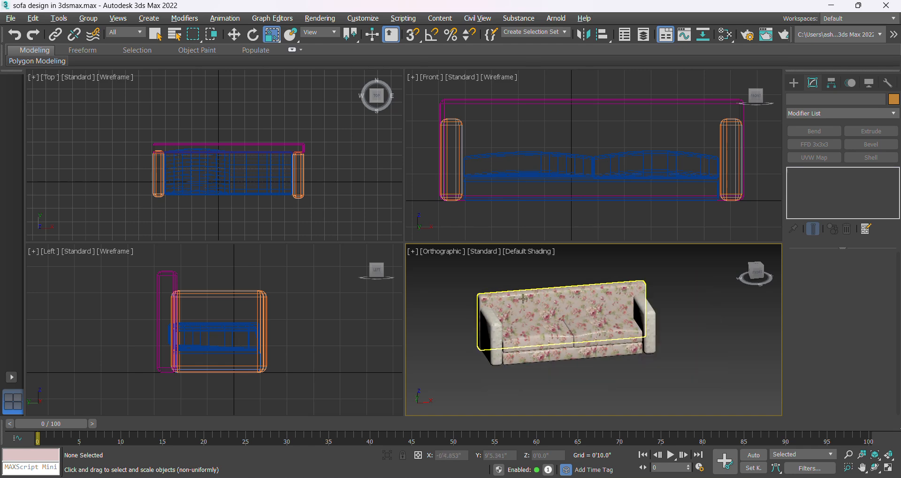
scroll(539, 305, "up", 4)
scroll(611, 317, "down", 2)
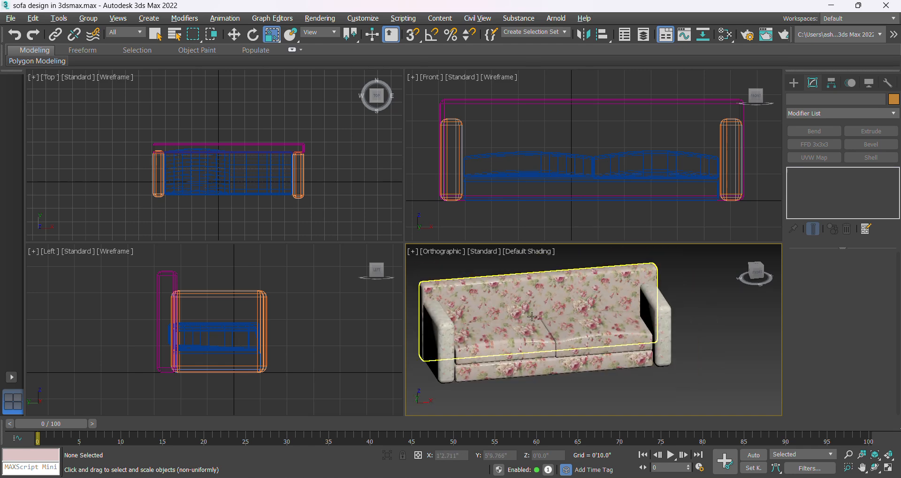
scroll(532, 316, "up", 2)
scroll(564, 321, "down", 2)
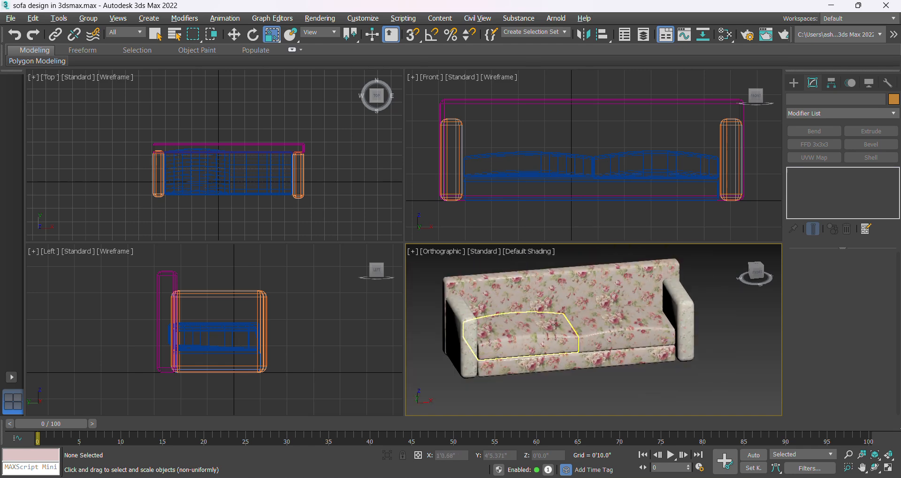
scroll(533, 332, "up", 3)
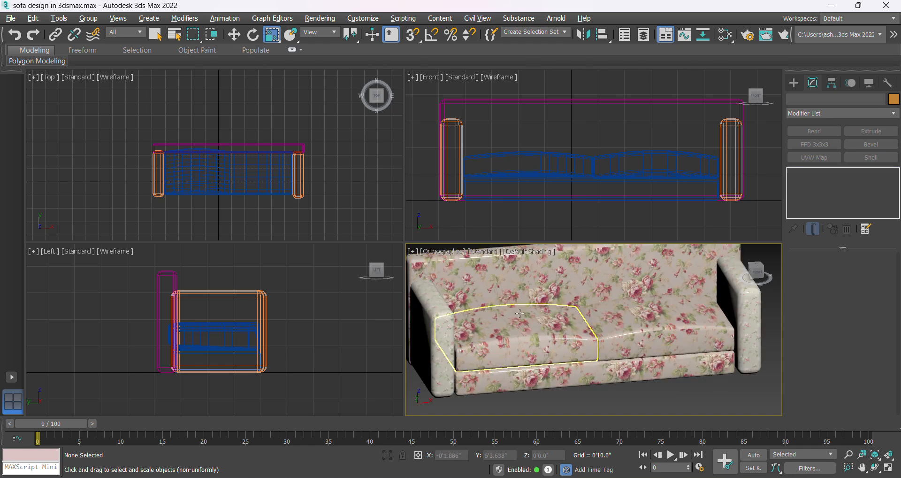